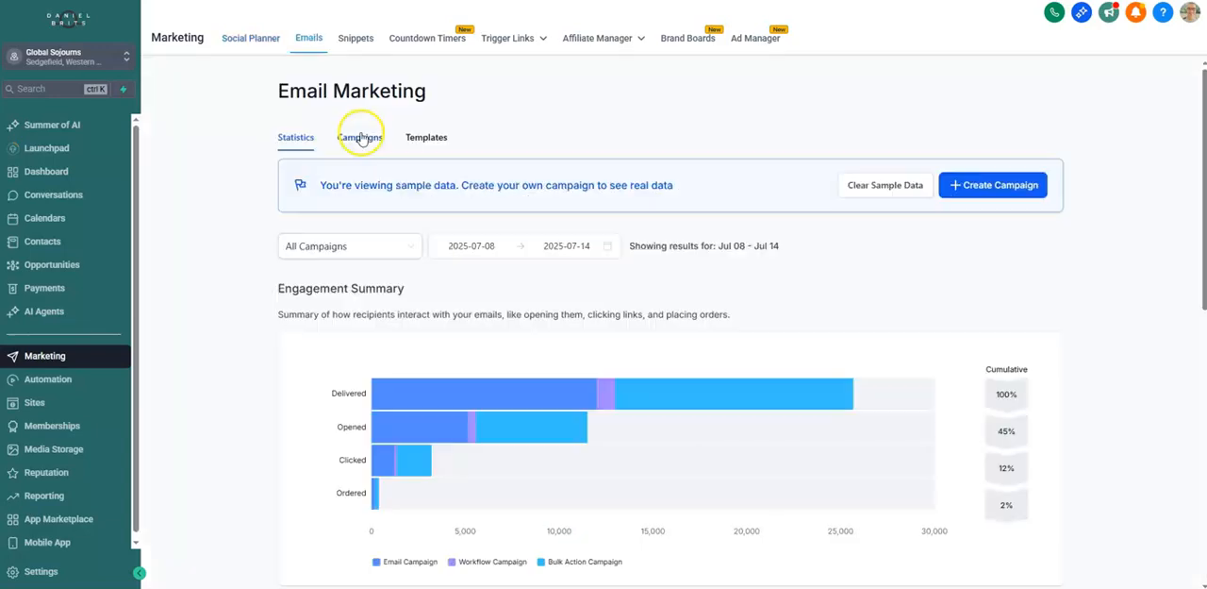
Step: Create a new email campaign using the visual Design Editor
{"action": "left_click", "coordinate": [364, 137]}
{"action": "left_click", "coordinate": [1006, 187]}
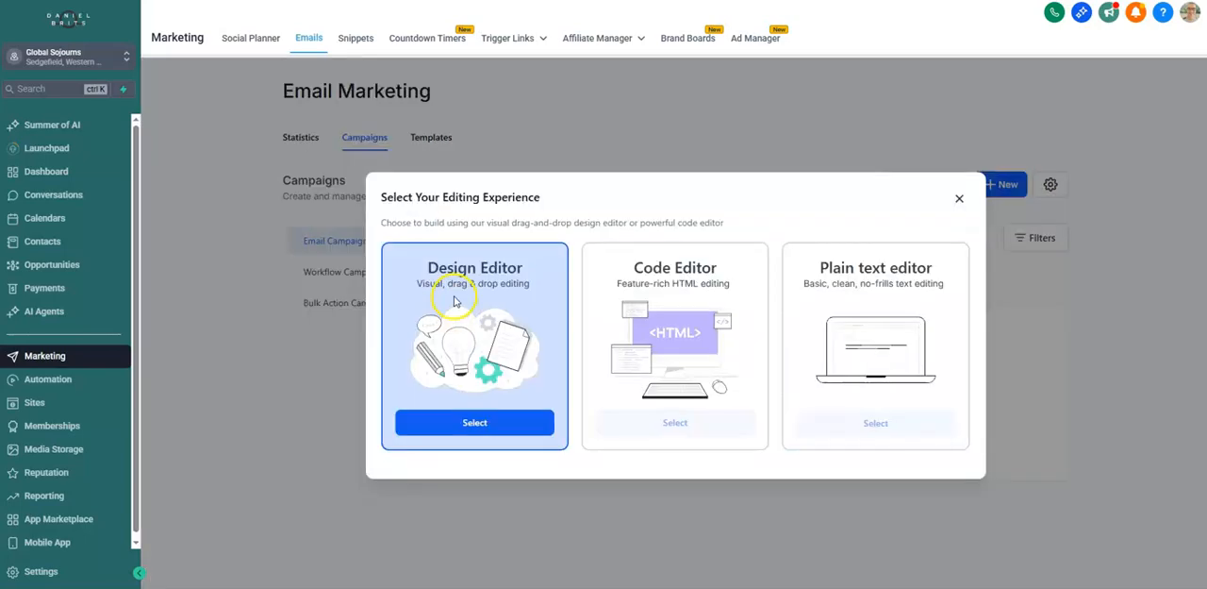
{"action": "left_click", "coordinate": [474, 424]}
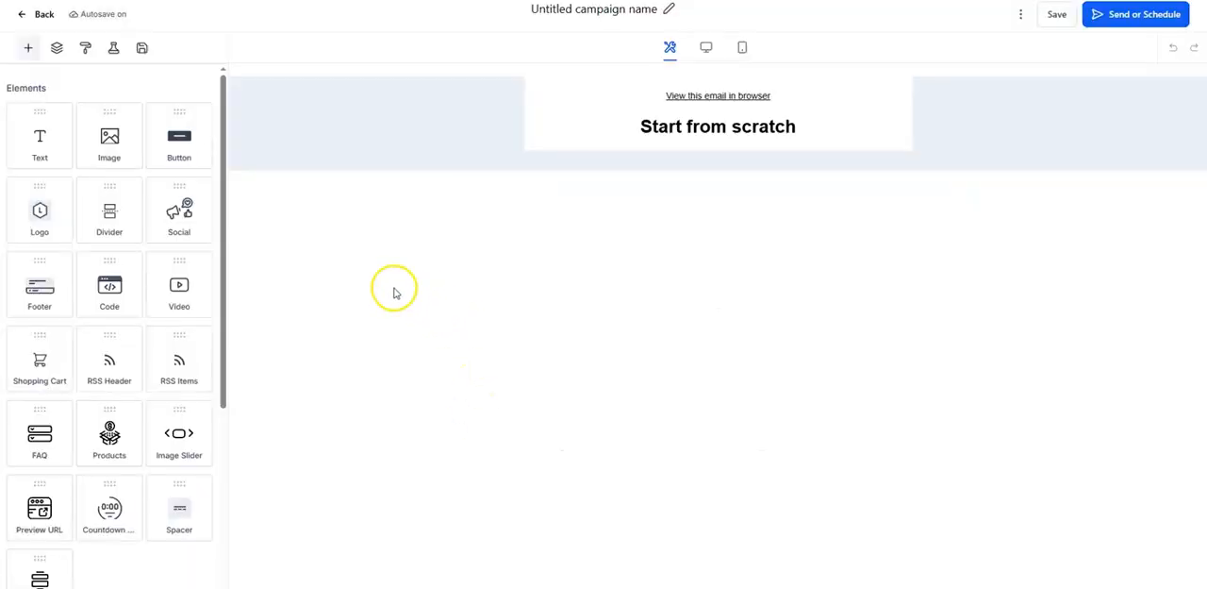
Step: Remove the view-in-browser line from the email and change the heading to "GS"
{"action": "left_click", "coordinate": [777, 82]}
{"action": "triple_click", "coordinate": [769, 100]}
{"action": "type", "text": "GS"}
{"action": "left_click", "coordinate": [211, 79]}
Step: Add a text element in Paragraph style below the heading with the greeting "Hi [name]"
{"action": "left_click_drag", "start_coordinate": [40, 140], "coordinate": [731, 119]}
{"action": "left_click_drag", "start_coordinate": [646, 146], "coordinate": [550, 131]}
{"action": "type", "text": "Hi"}
{"action": "left_click_drag", "start_coordinate": [571, 133], "coordinate": [545, 135]}
{"action": "left_click", "coordinate": [412, 48]}
{"action": "left_click", "coordinate": [382, 77]}
{"action": "left_click", "coordinate": [600, 129]}
{"action": "type", "text": "[name"}
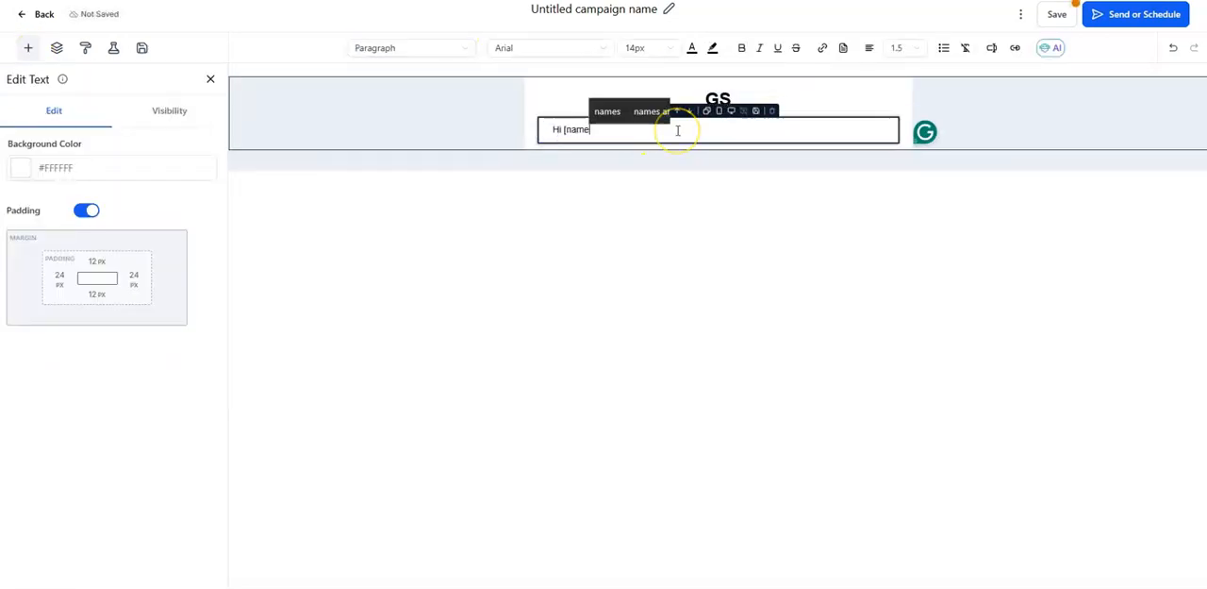
{"action": "type", "text": "]"}
Step: Add the line "This is our newsletter" under the greeting, followed by the sign-off "Thanks" and "GS team"
{"action": "key", "text": "Return"}
{"action": "key", "text": "Return"}
{"action": "type", "text": "This is our newsletter"}
{"action": "key", "text": "Return"}
{"action": "key", "text": "Return"}
{"action": "type", "text": "Thanks"}
{"action": "key", "text": "Return"}
{"action": "type", "text": "GS team"}
{"action": "left_click", "coordinate": [210, 79]}
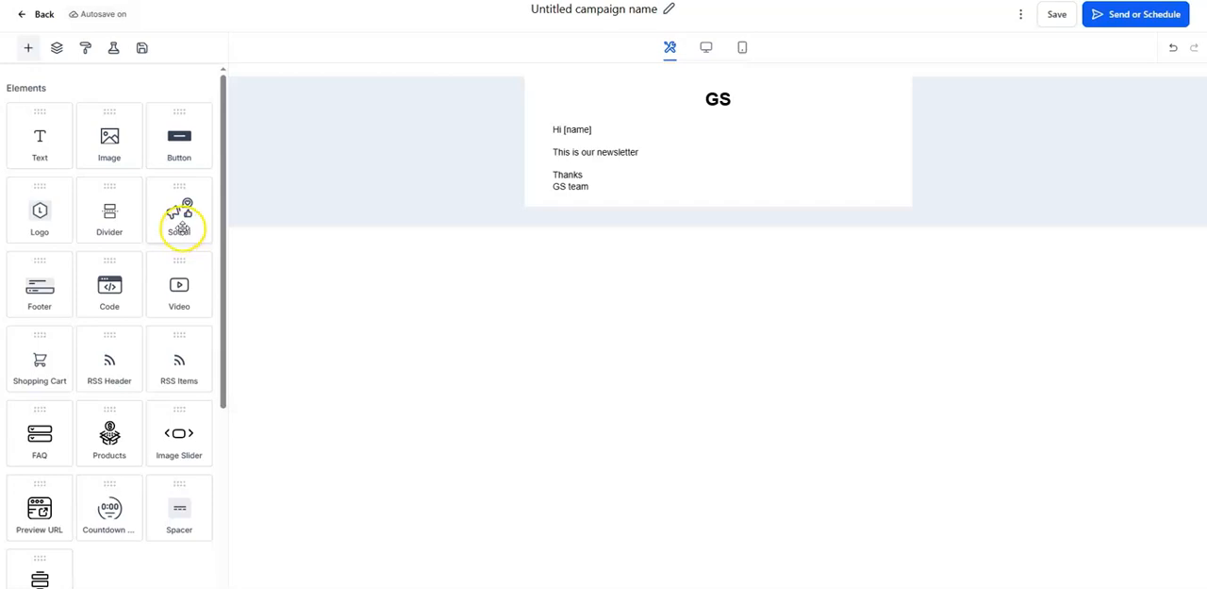
Step: Add a social icons element below the sign-off and remove the X item from it
{"action": "left_click_drag", "start_coordinate": [181, 222], "coordinate": [676, 198]}
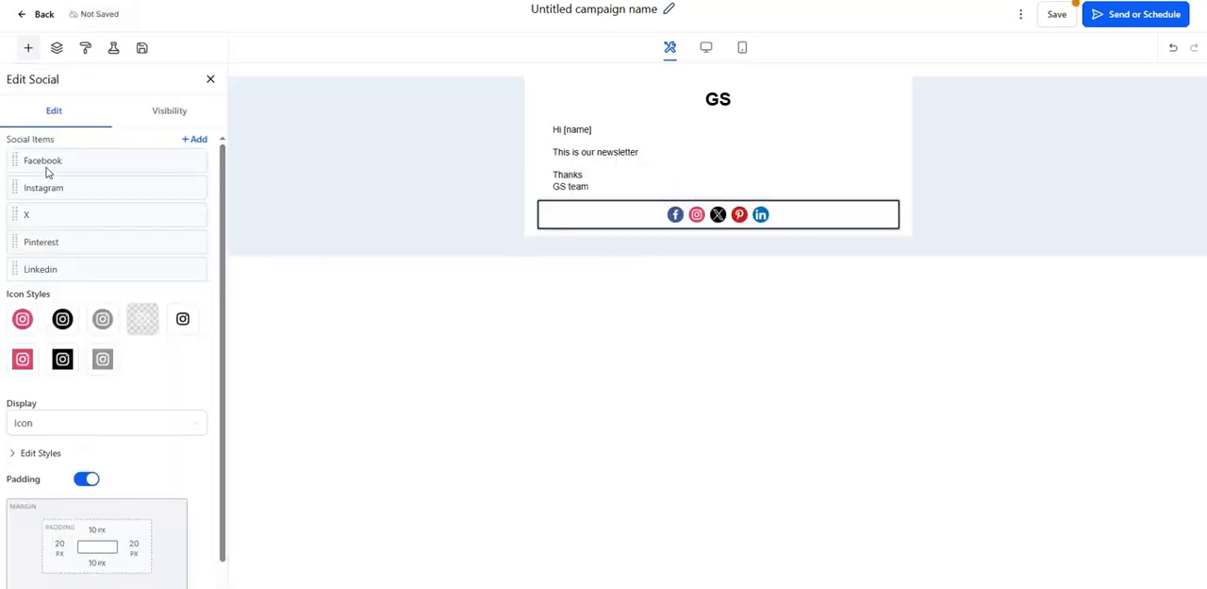
{"action": "mouse_move", "coordinate": [69, 188]}
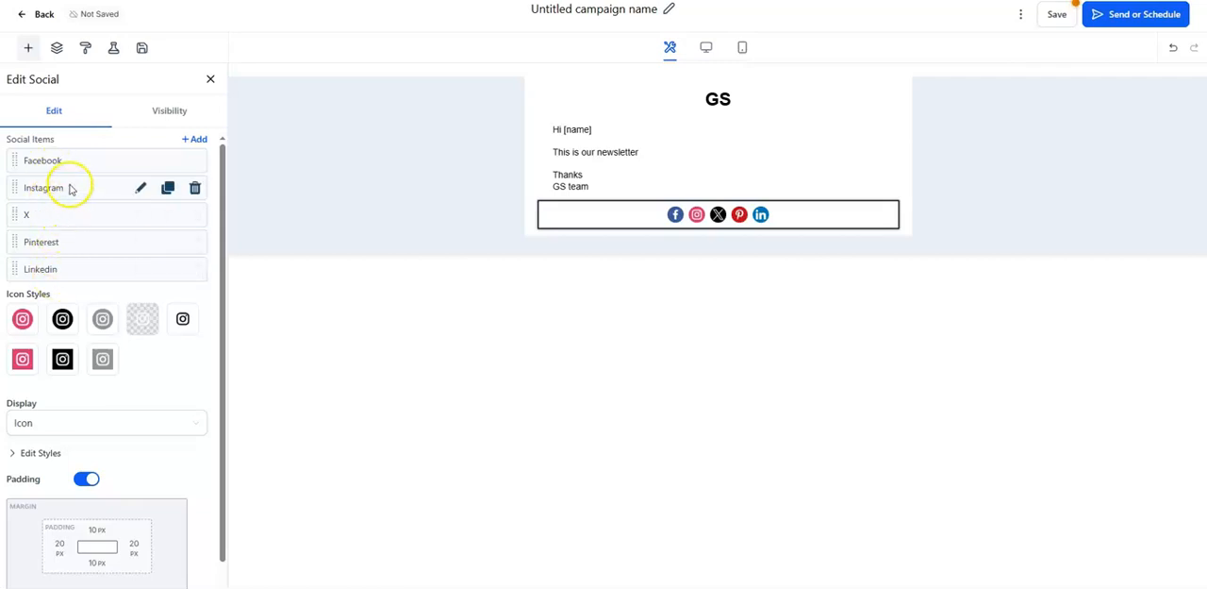
{"action": "left_click", "coordinate": [194, 215]}
Step: Add another social item to the icon row and set its network to Yelp
{"action": "left_click", "coordinate": [198, 141]}
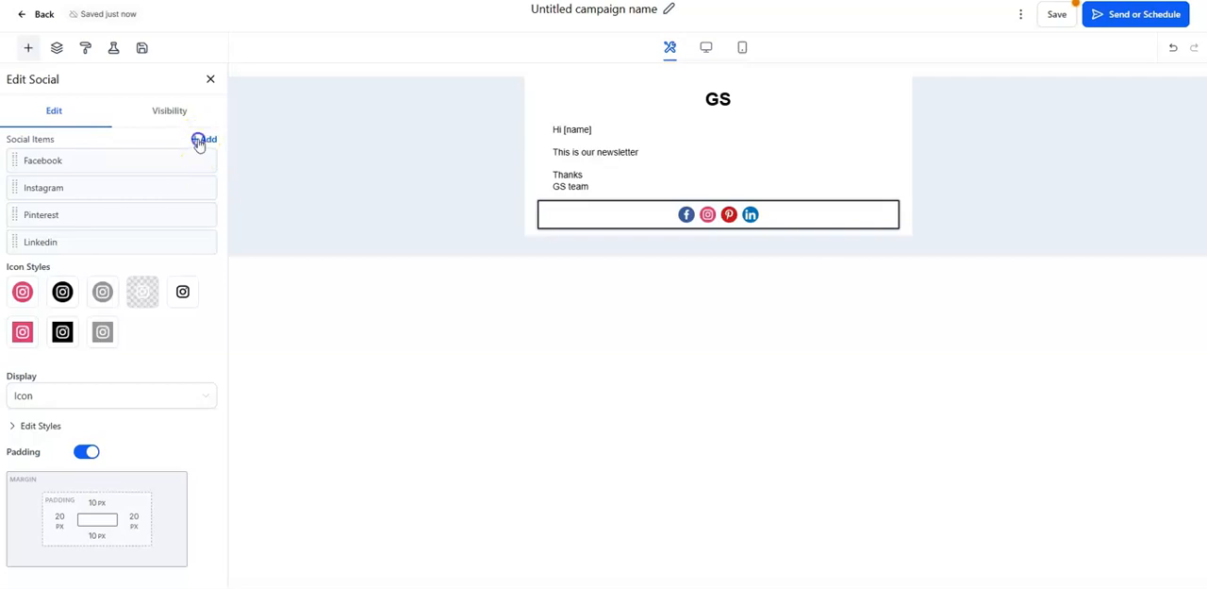
{"action": "left_click", "coordinate": [105, 179]}
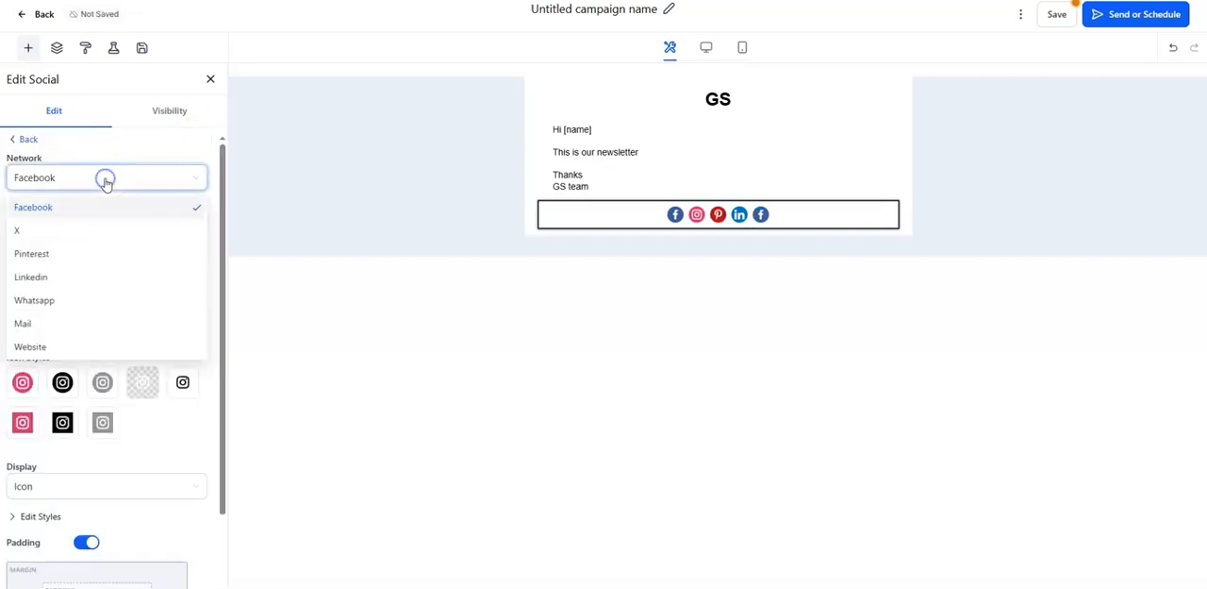
{"action": "scroll", "coordinate": [76, 302], "scroll_direction": "down", "scroll_amount": 3}
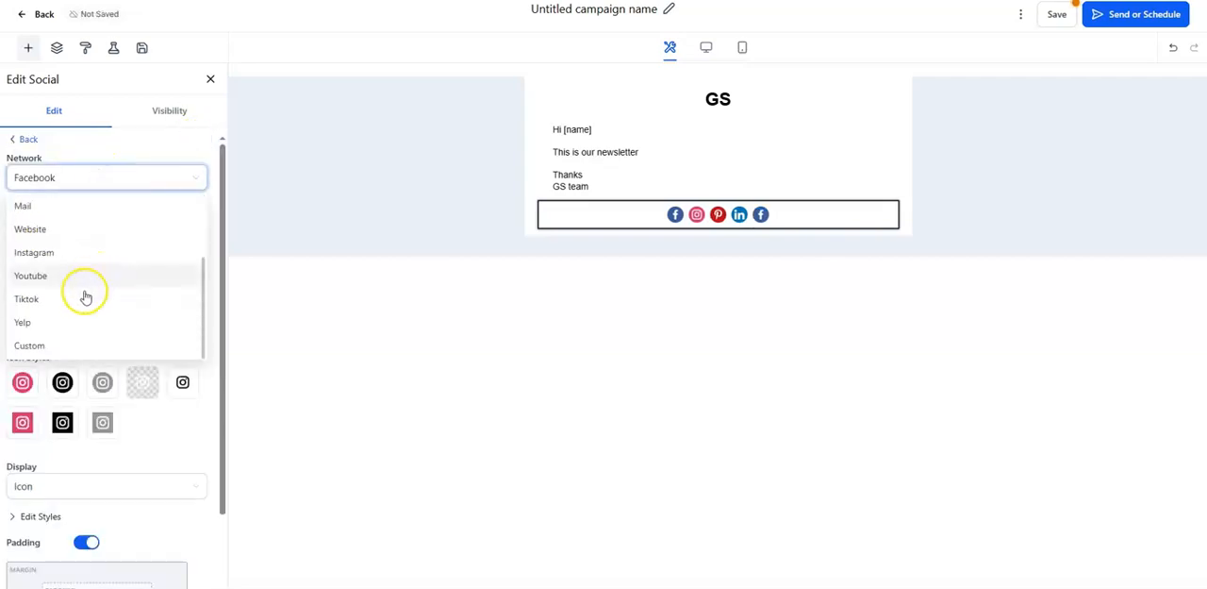
{"action": "left_click", "coordinate": [83, 321]}
Step: Add a footer element below the social icons and delete its e-mail address heading and location email placeholder
{"action": "left_click_drag", "start_coordinate": [42, 293], "coordinate": [669, 264]}
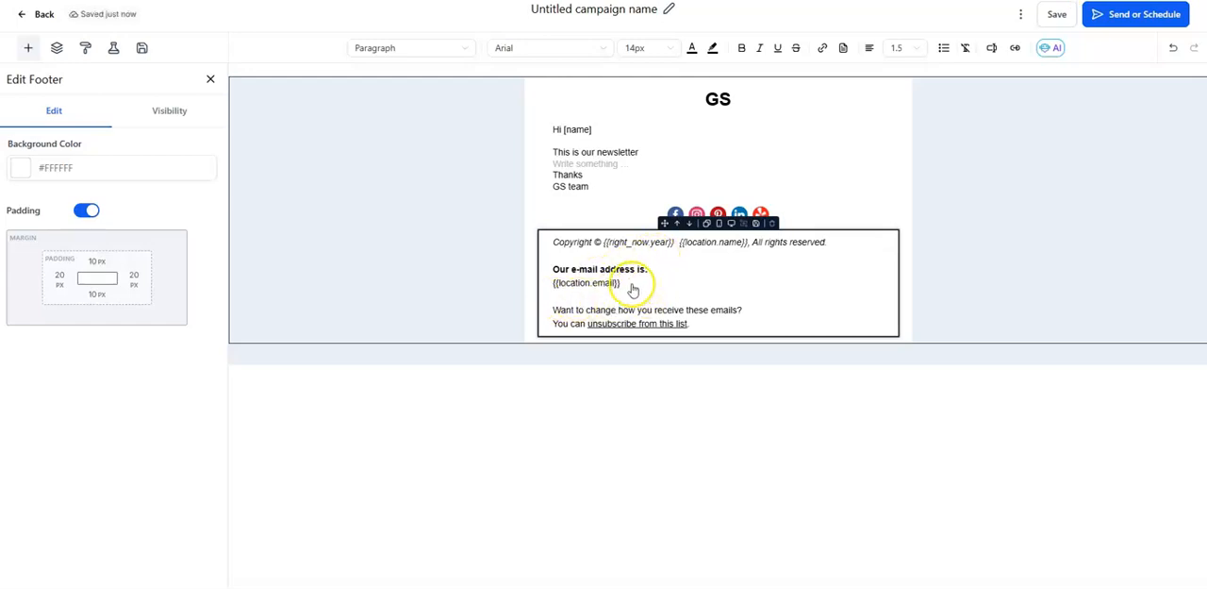
{"action": "left_click", "coordinate": [628, 285]}
{"action": "left_click_drag", "start_coordinate": [628, 285], "coordinate": [556, 271]}
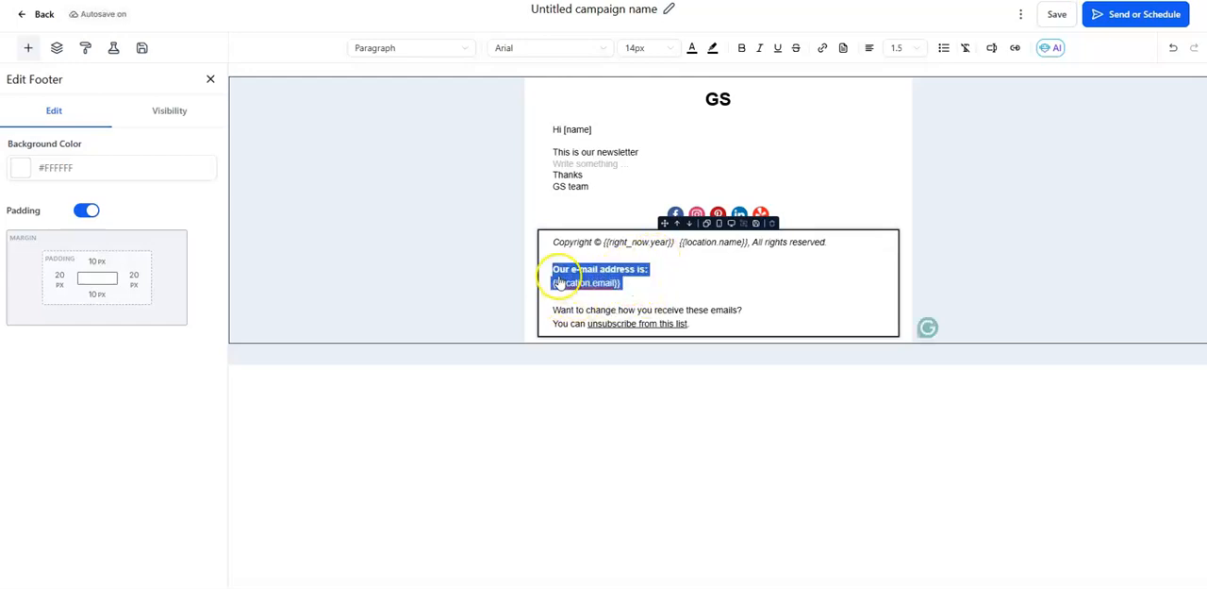
{"action": "key", "text": "BackSpace"}
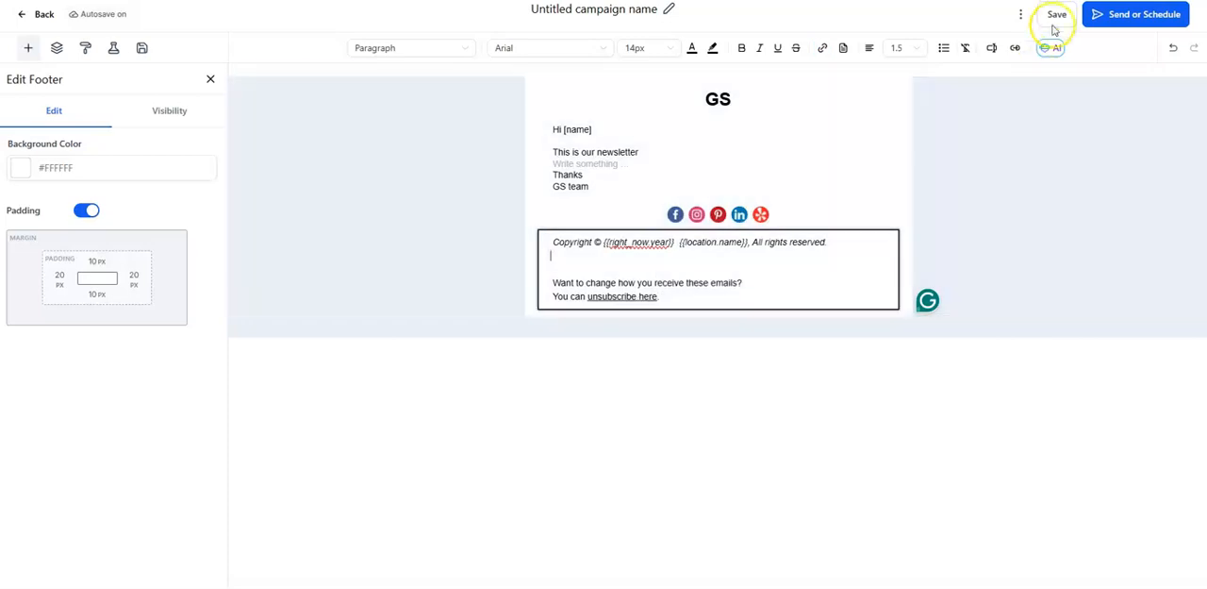
Step: Save the email and open the campaign's send and schedule settings
{"action": "left_click", "coordinate": [1056, 14]}
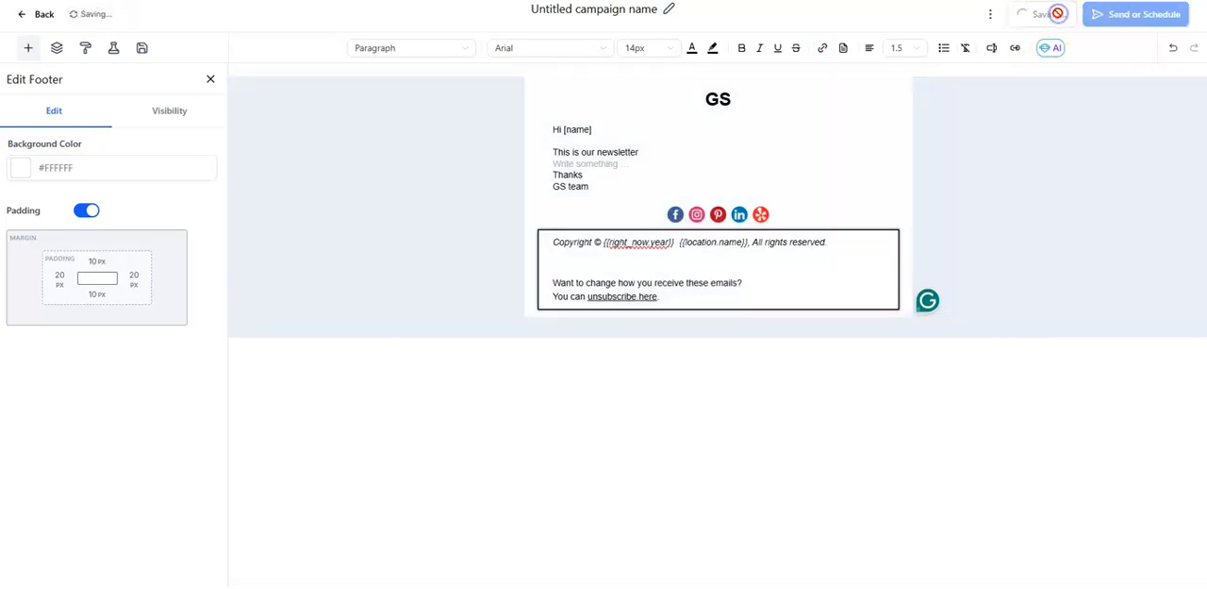
{"action": "left_click", "coordinate": [1146, 15]}
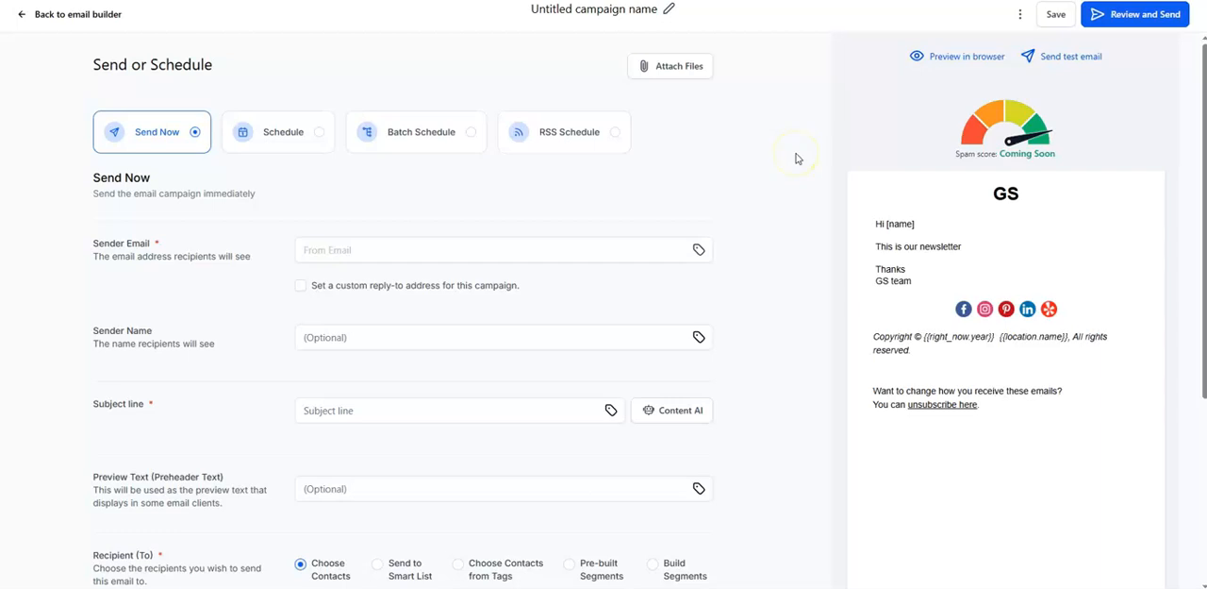
{"action": "mouse_move", "coordinate": [1073, 407]}
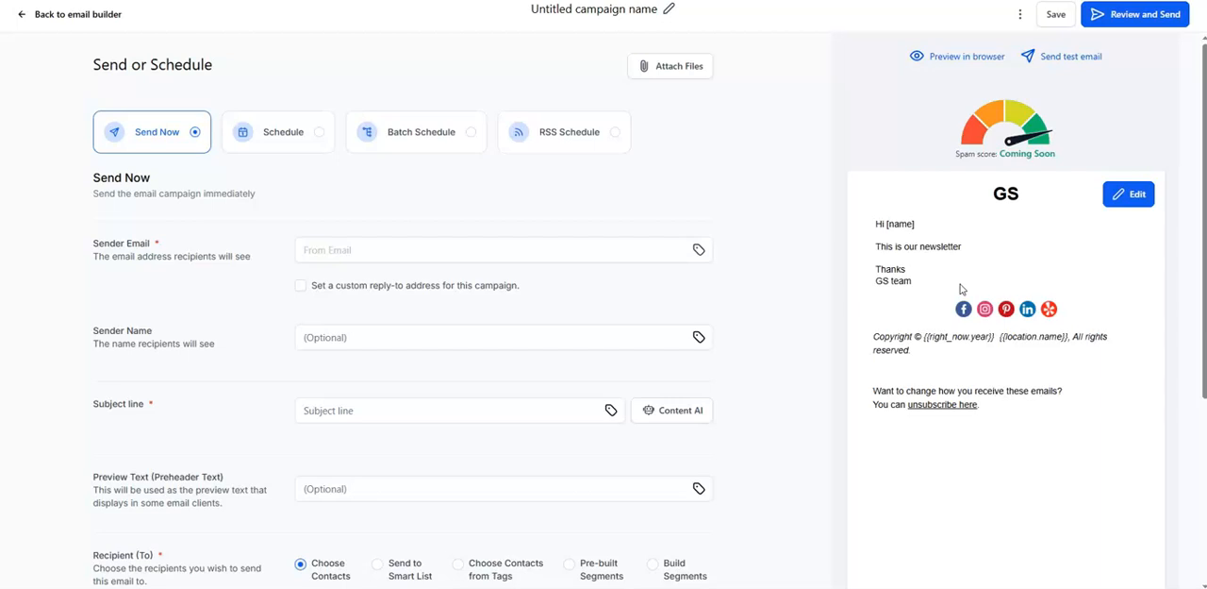
{"action": "left_click", "coordinate": [349, 253]}
{"action": "left_click", "coordinate": [267, 312]}
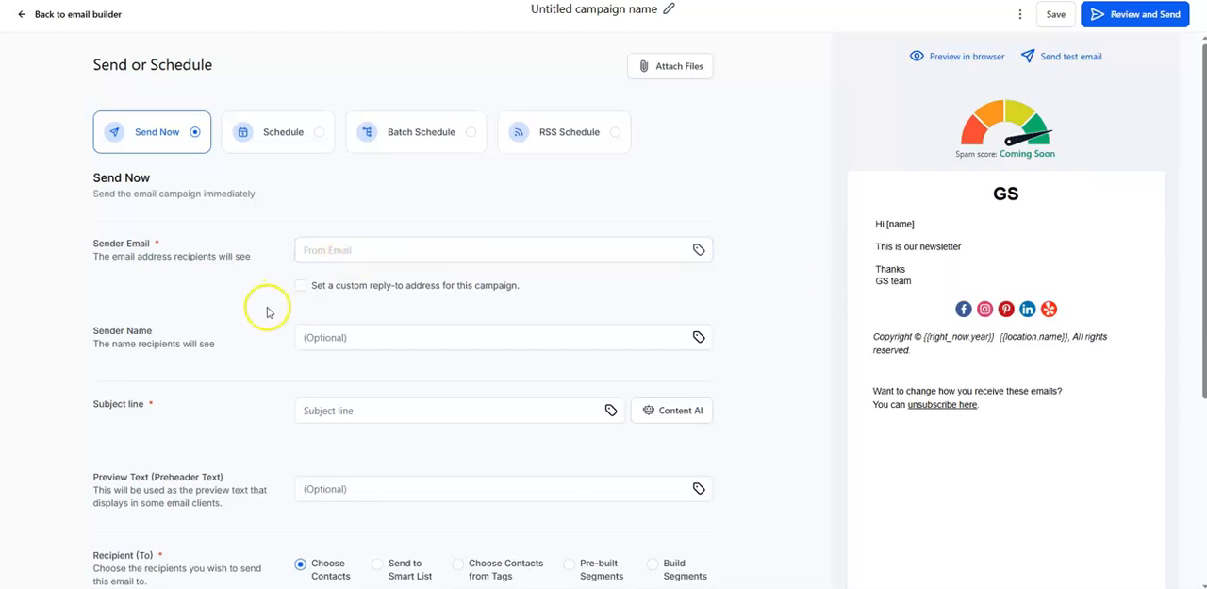
Step: Switch the sending method to Batch Schedule and set the batch quantity to 5
{"action": "left_click", "coordinate": [414, 140]}
{"action": "left_click", "coordinate": [370, 249]}
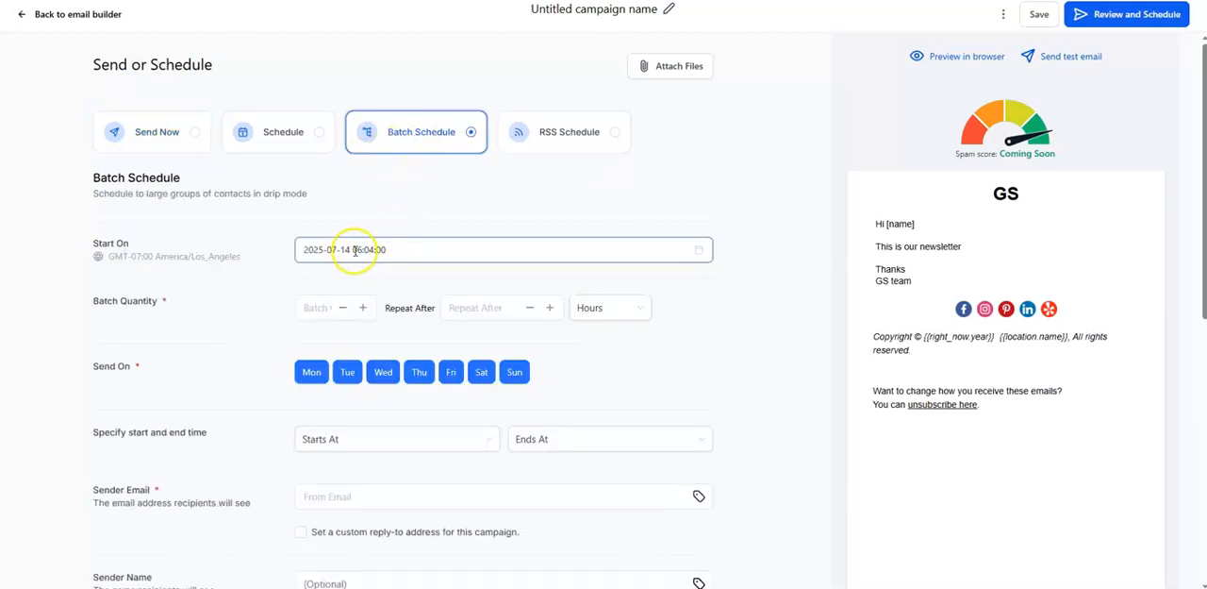
{"action": "left_click", "coordinate": [310, 308]}
{"action": "left_click", "coordinate": [365, 311]}
{"action": "left_click", "coordinate": [365, 312]}
{"action": "left_click", "coordinate": [365, 311]}
{"action": "left_click", "coordinate": [365, 312]}
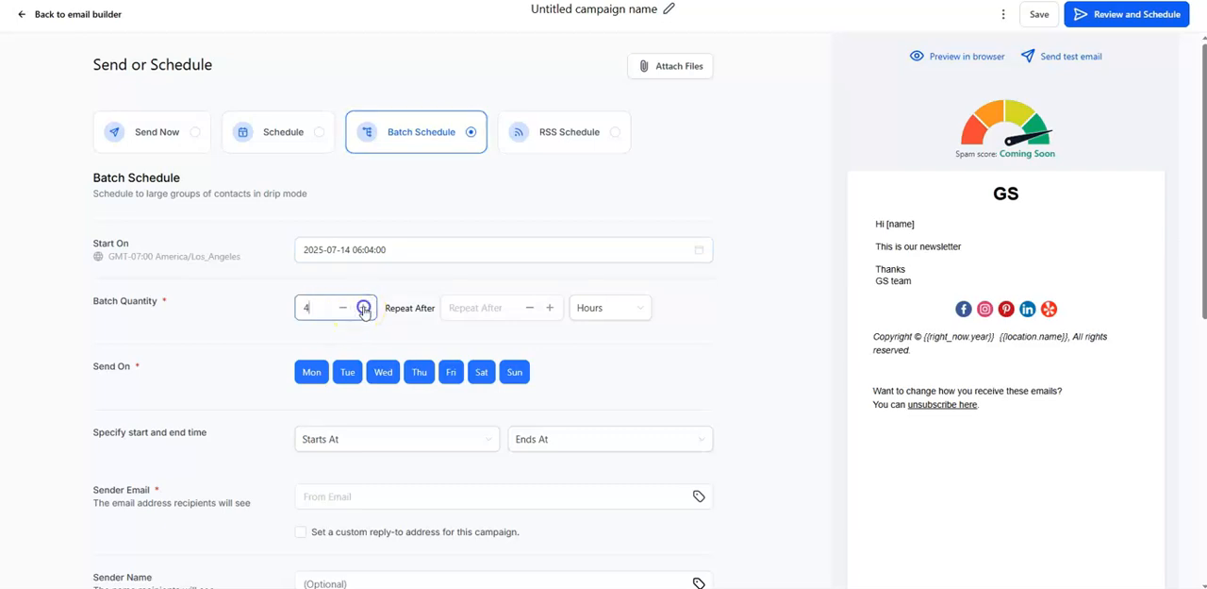
{"action": "left_click", "coordinate": [365, 311]}
{"action": "left_click", "coordinate": [332, 305]}
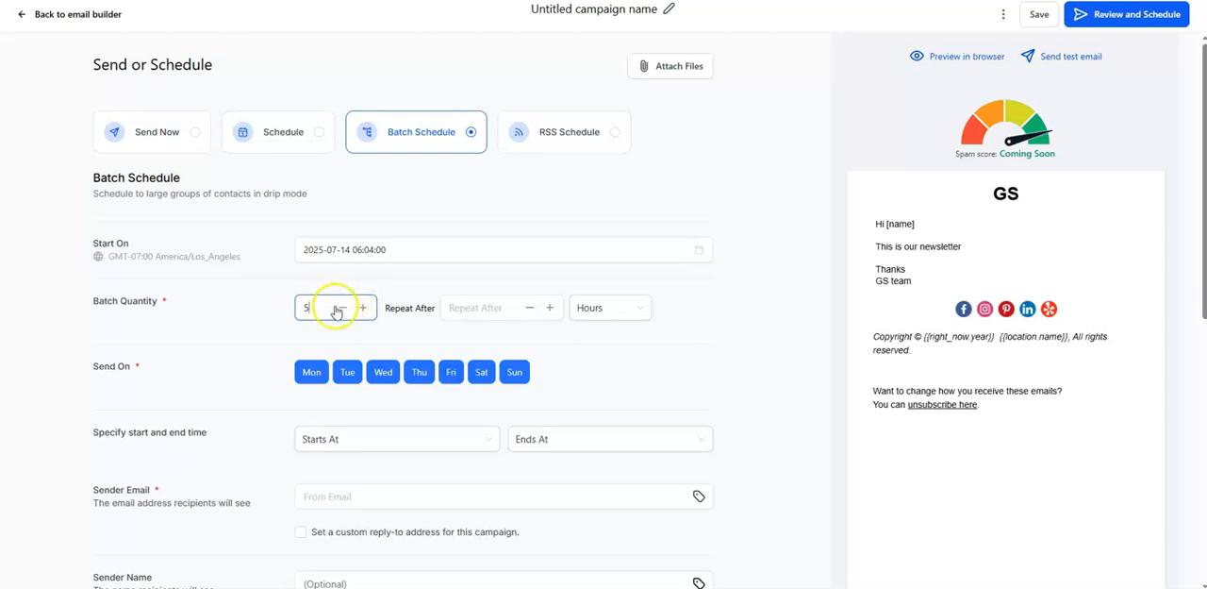
Step: Set the batches to repeat after 5 minutes
{"action": "left_click", "coordinate": [320, 307]}
{"action": "left_click", "coordinate": [550, 308]}
{"action": "left_click", "coordinate": [551, 308]}
{"action": "left_click", "coordinate": [551, 308]}
{"action": "left_click", "coordinate": [551, 308]}
{"action": "left_click", "coordinate": [551, 309]}
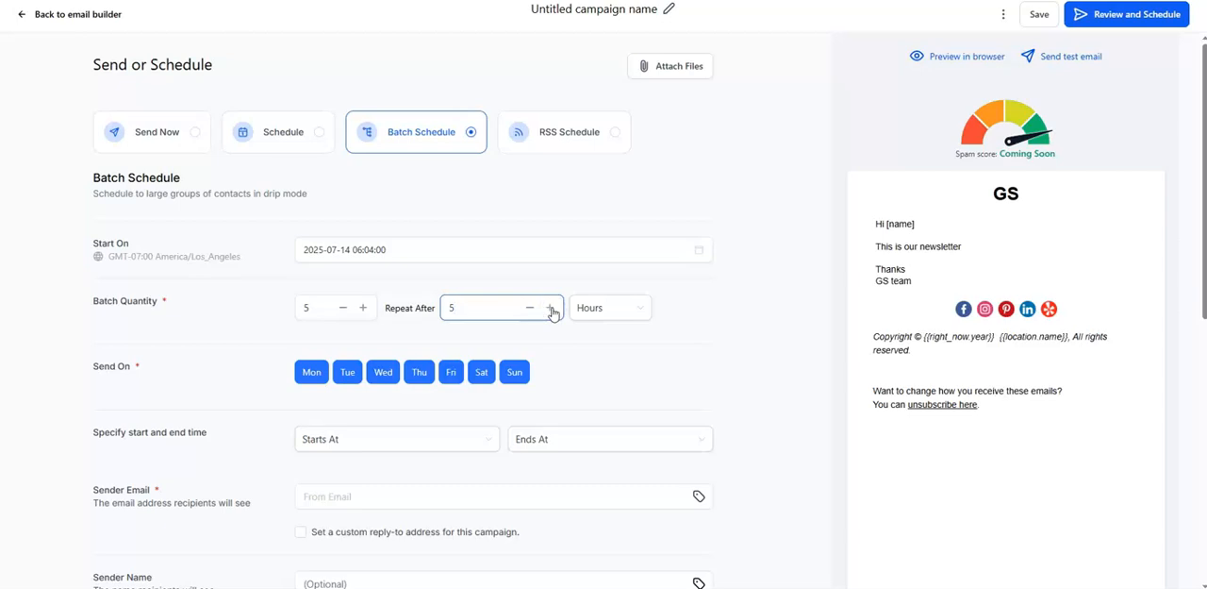
{"action": "left_click", "coordinate": [594, 307]}
{"action": "left_click", "coordinate": [593, 383]}
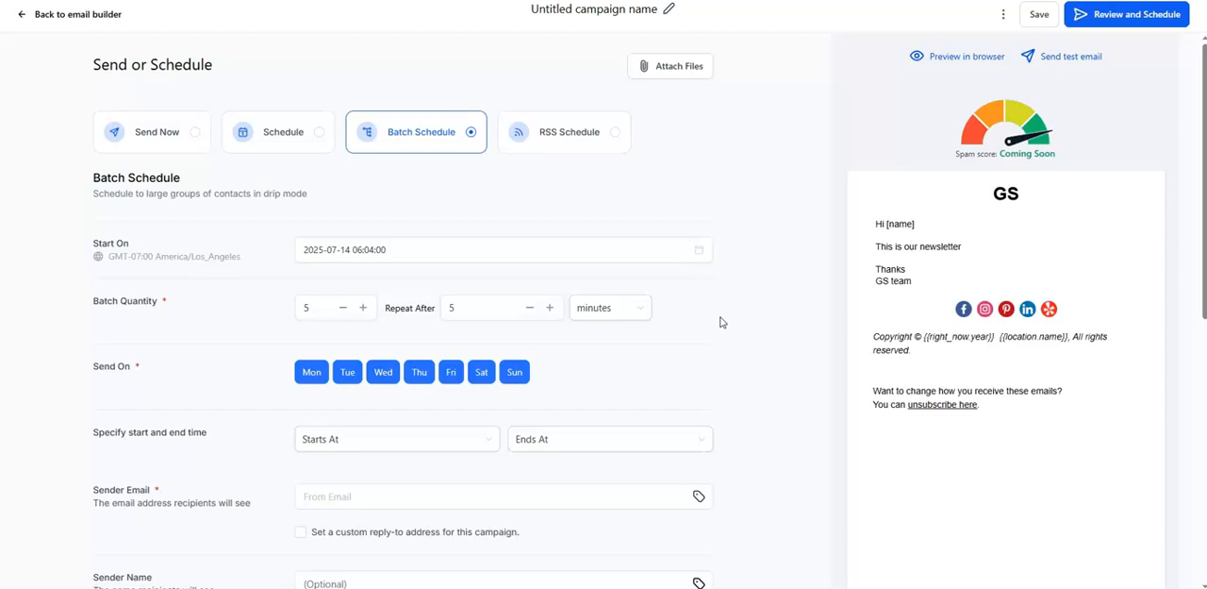
Step: Fill the sender email with the account's Email custom value, {{location.email}}
{"action": "scroll", "coordinate": [566, 359], "scroll_direction": "down", "scroll_amount": 1}
{"action": "left_click", "coordinate": [427, 382]}
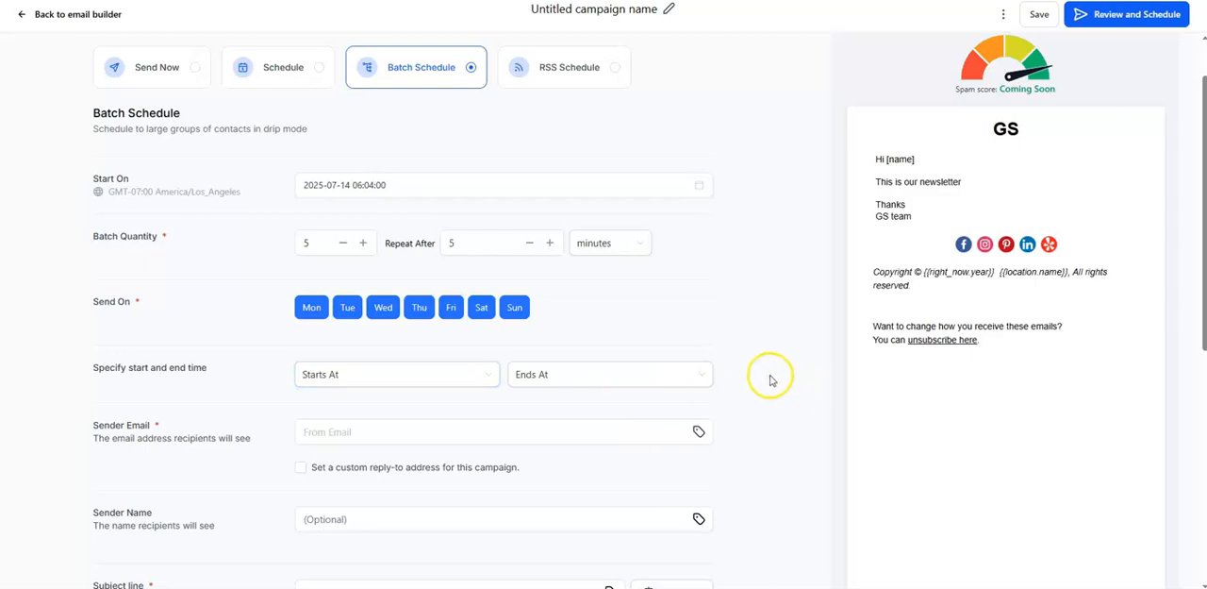
{"action": "scroll", "coordinate": [768, 375], "scroll_direction": "down", "scroll_amount": 2}
{"action": "left_click", "coordinate": [428, 302]}
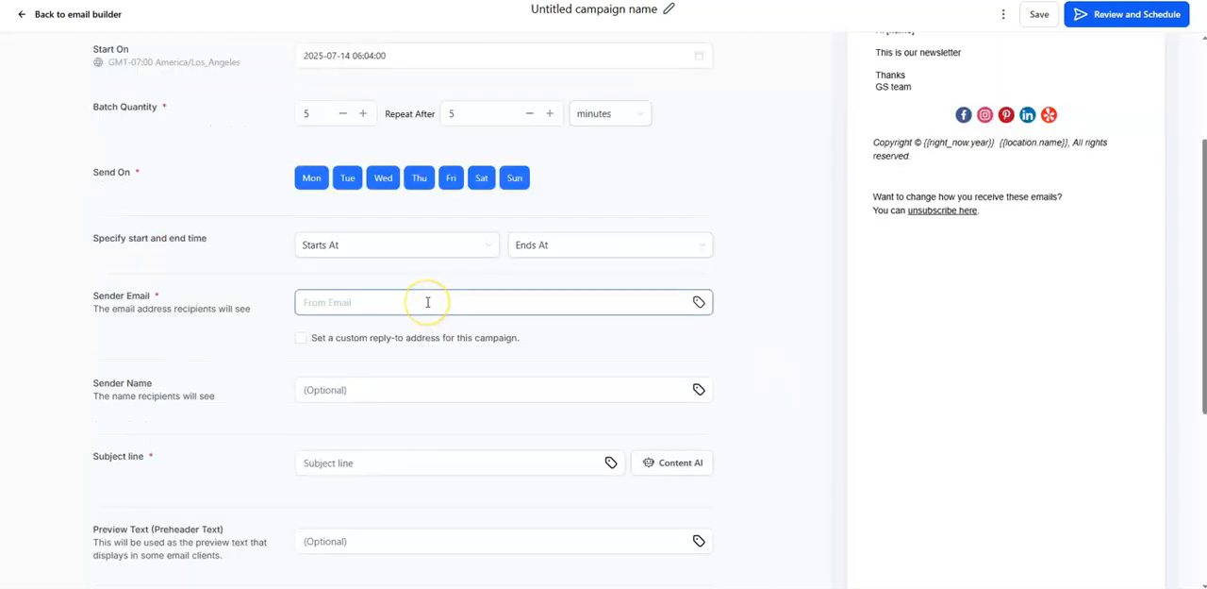
{"action": "left_click", "coordinate": [699, 302]}
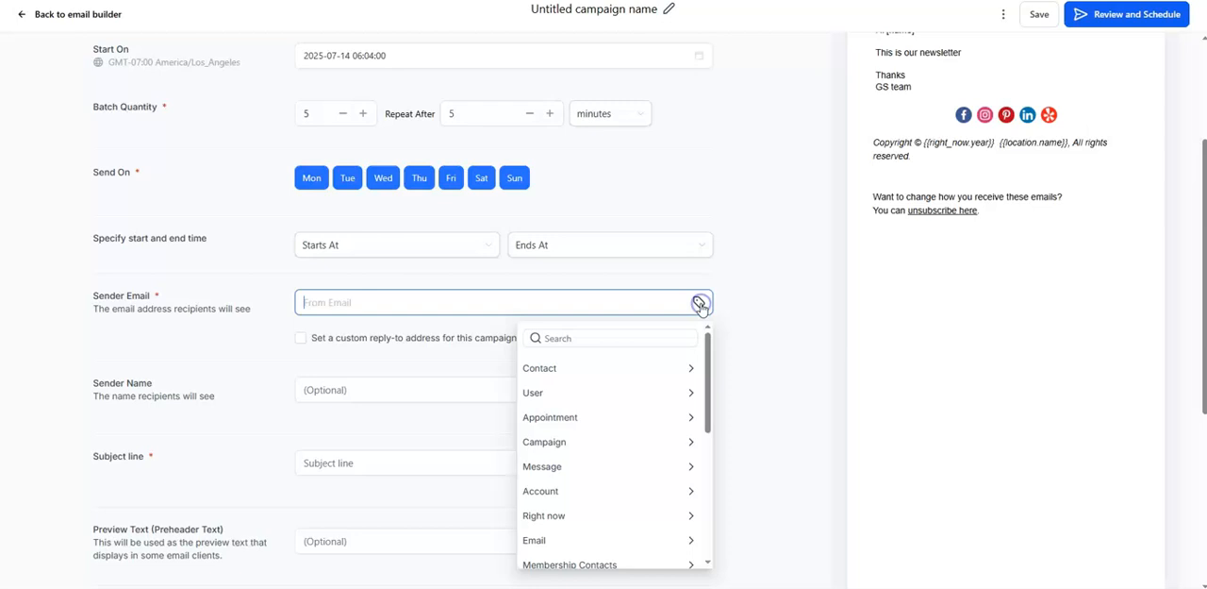
{"action": "left_click", "coordinate": [574, 490]}
{"action": "scroll", "coordinate": [575, 493], "scroll_direction": "down", "scroll_amount": 1}
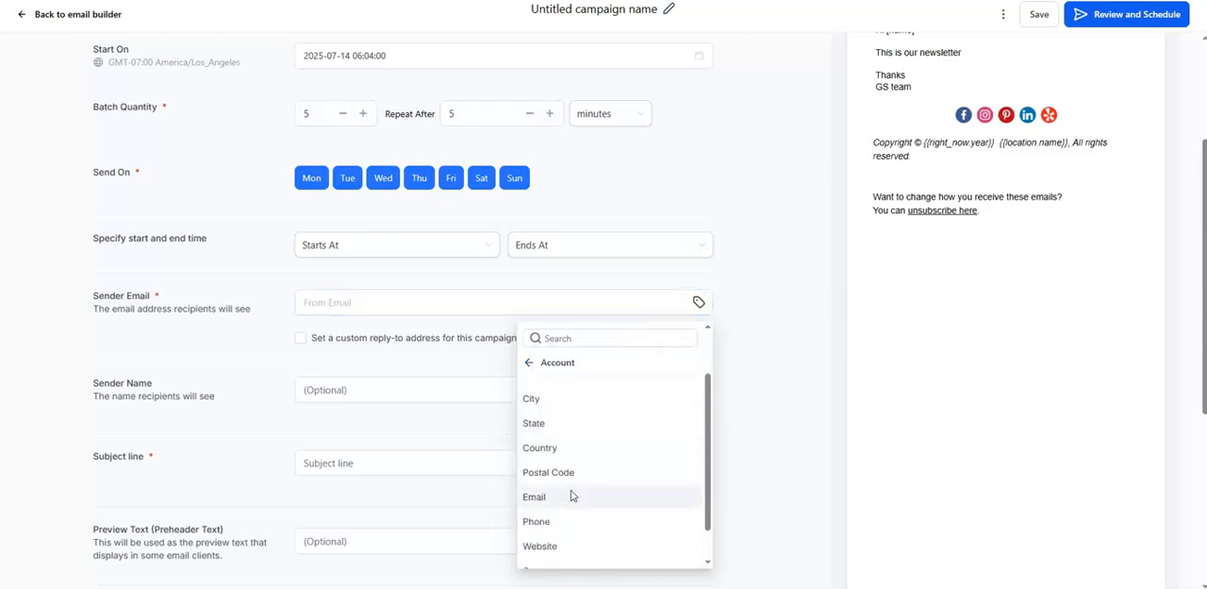
{"action": "left_click", "coordinate": [570, 491]}
{"action": "left_click", "coordinate": [365, 301]}
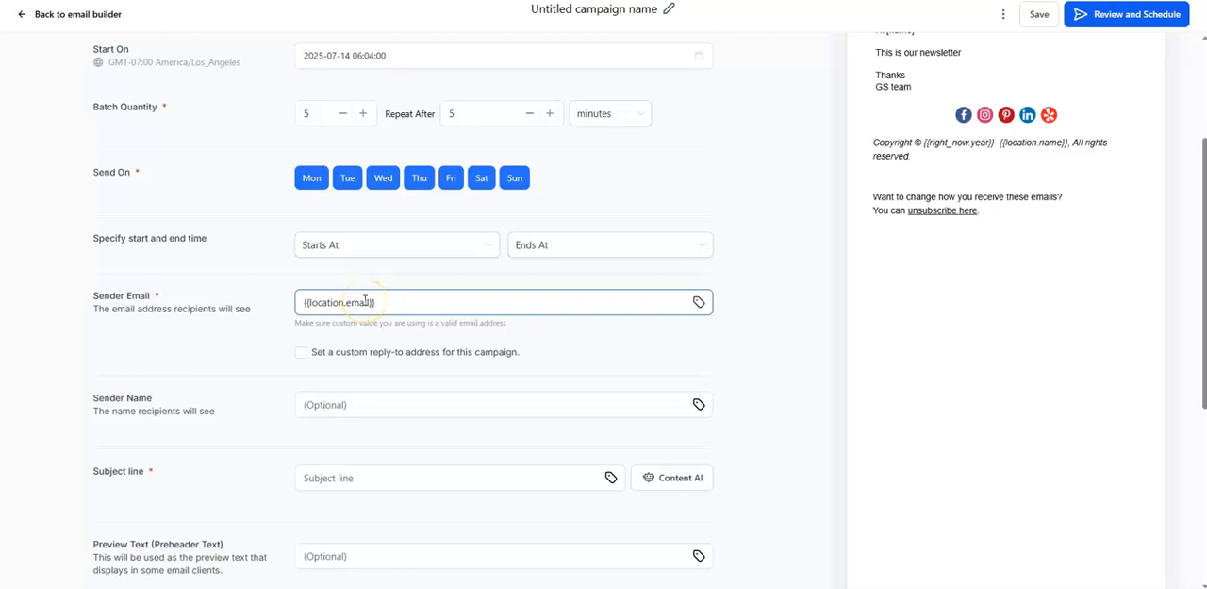
Step: Enter "GS" as the sender name and "Newsletter" as the subject line
{"action": "left_click", "coordinate": [368, 403]}
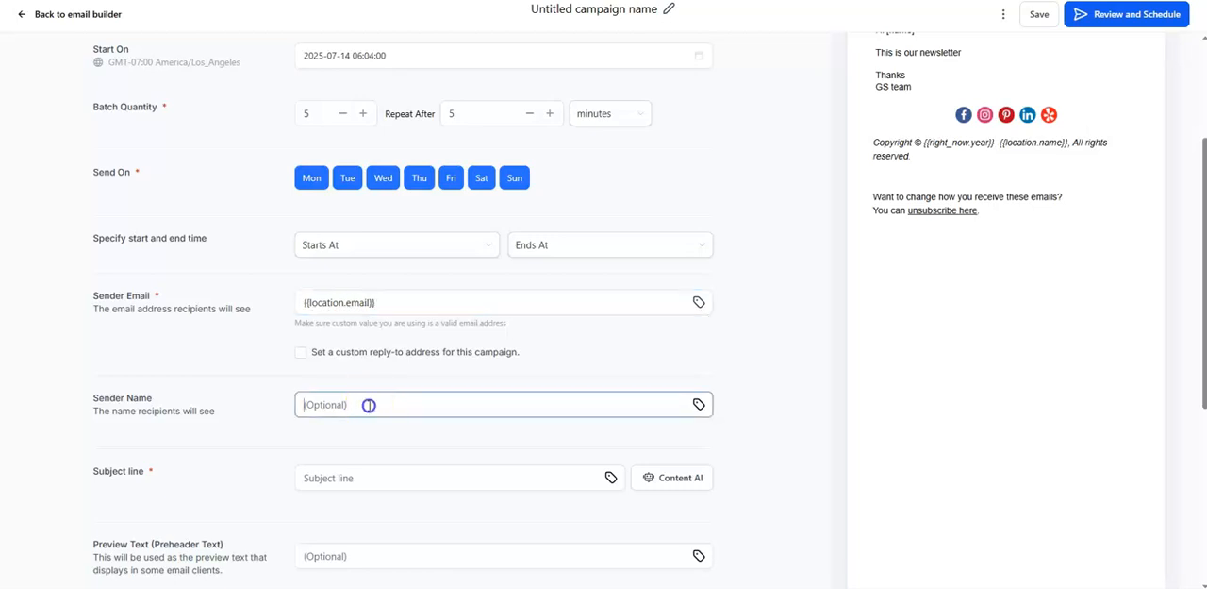
{"action": "type", "text": "GS"}
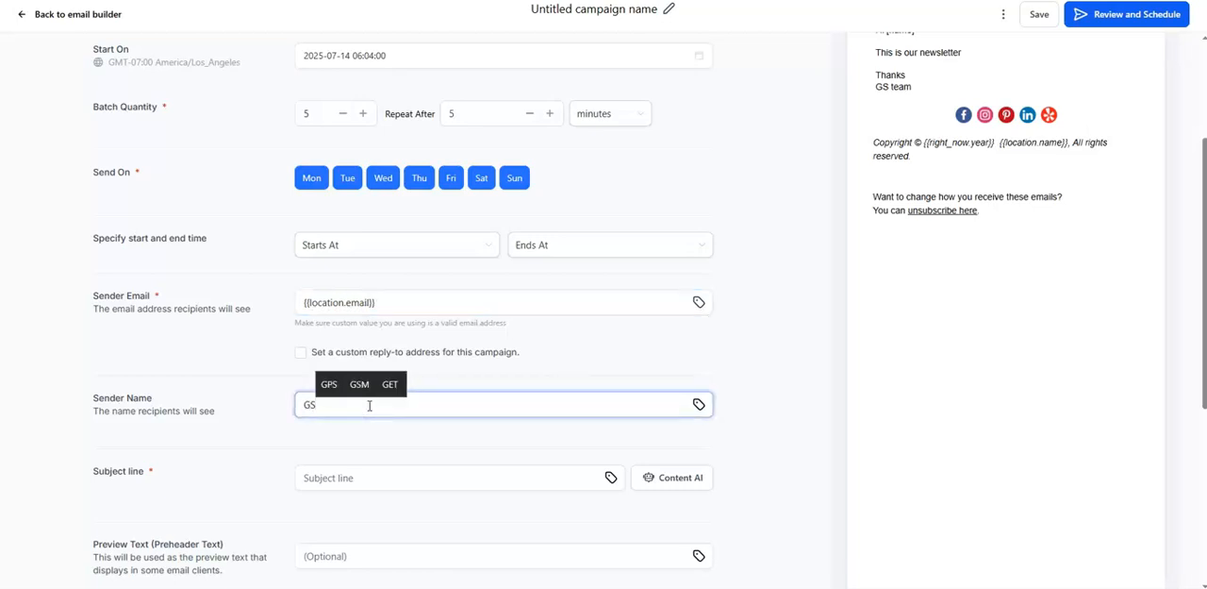
{"action": "left_click", "coordinate": [370, 469]}
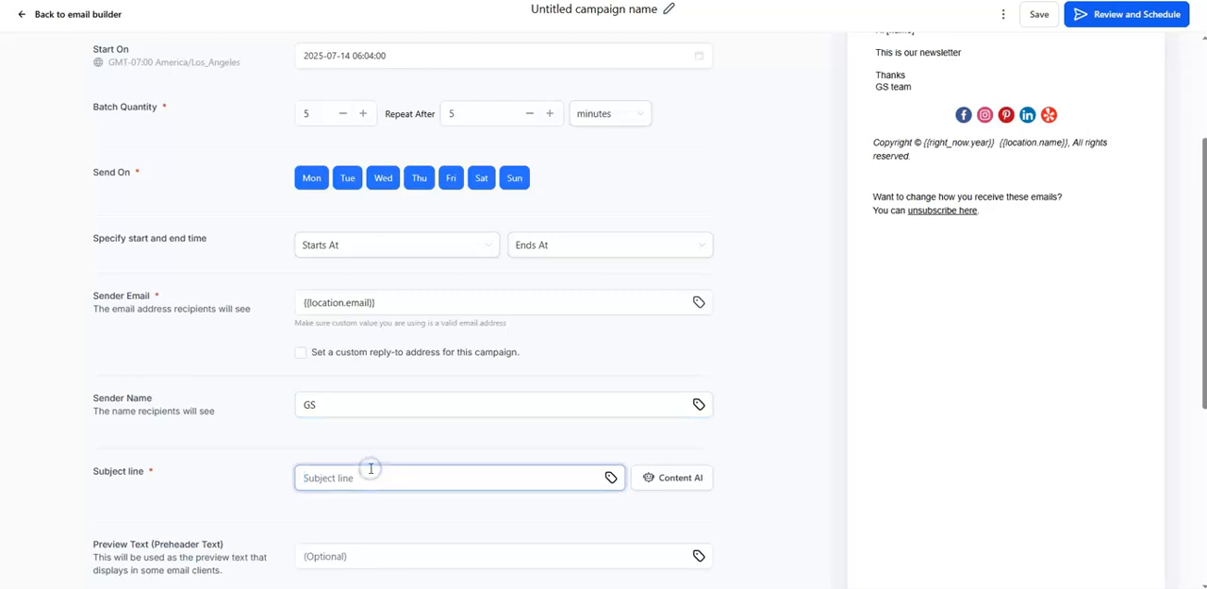
{"action": "scroll", "coordinate": [371, 468], "scroll_direction": "down", "scroll_amount": 1}
{"action": "type", "text": "Newsletter"}
Step: Set the preview text to the contact's first name custom value followed by "this is what is happening"
{"action": "left_click", "coordinate": [363, 494]}
{"action": "left_click", "coordinate": [697, 491]}
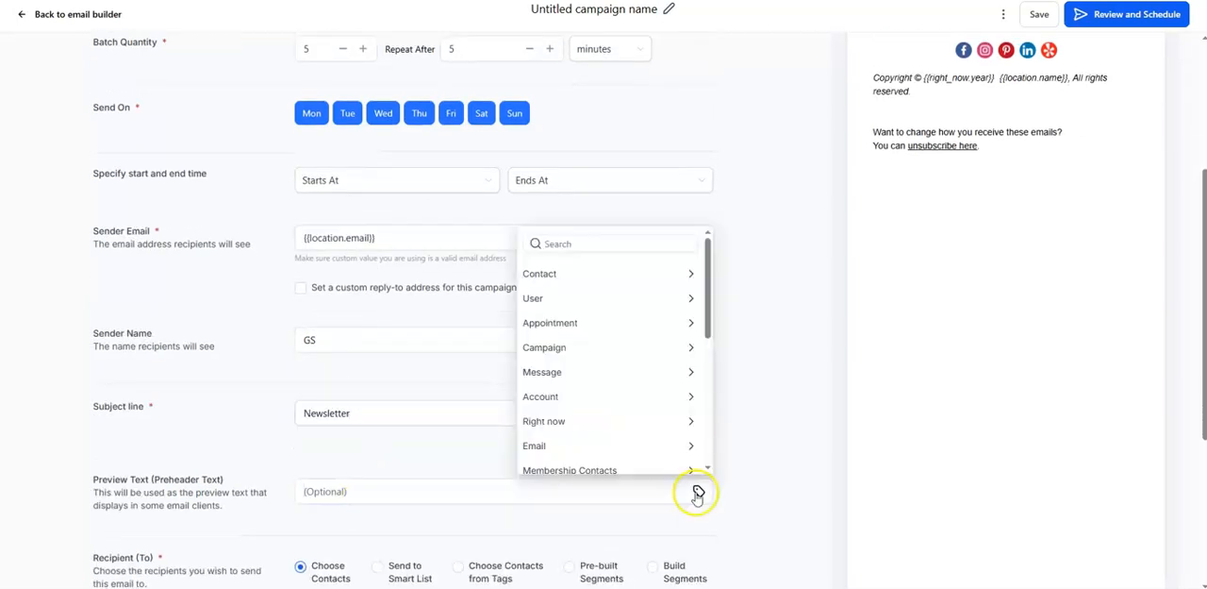
{"action": "left_click", "coordinate": [650, 274]}
{"action": "left_click", "coordinate": [567, 319]}
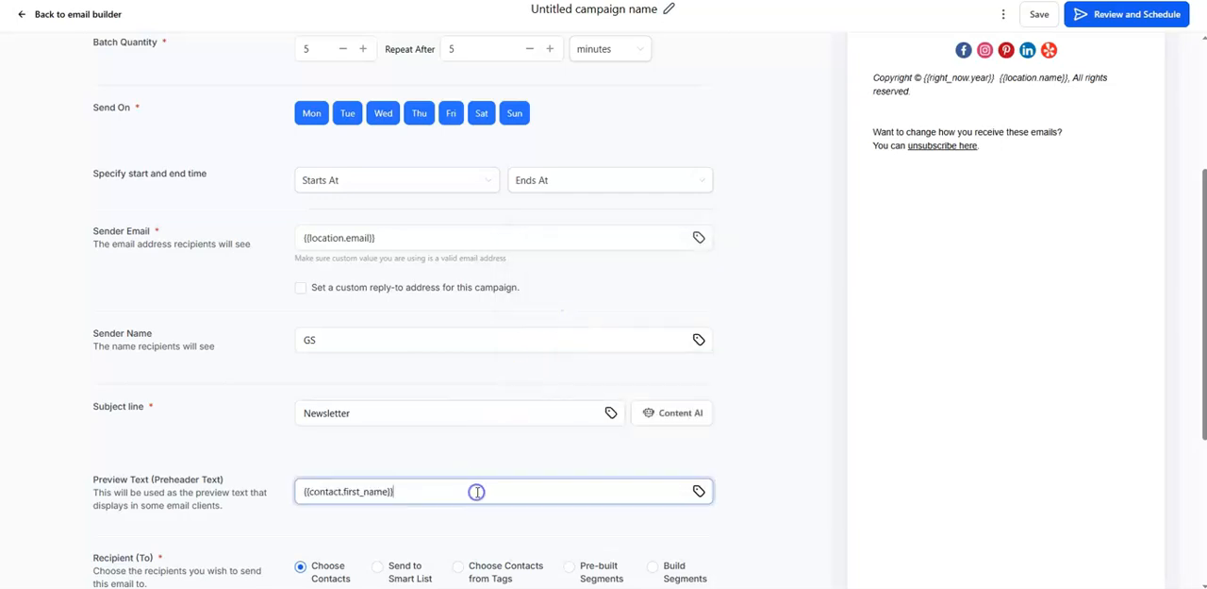
{"action": "type", "text": "this is what is happening"}
Step: Set the recipients to Pre-built Segments and try to choose "Subscribers Engaged in last 5 campaigns"
{"action": "scroll", "coordinate": [805, 481], "scroll_direction": "down", "scroll_amount": 2}
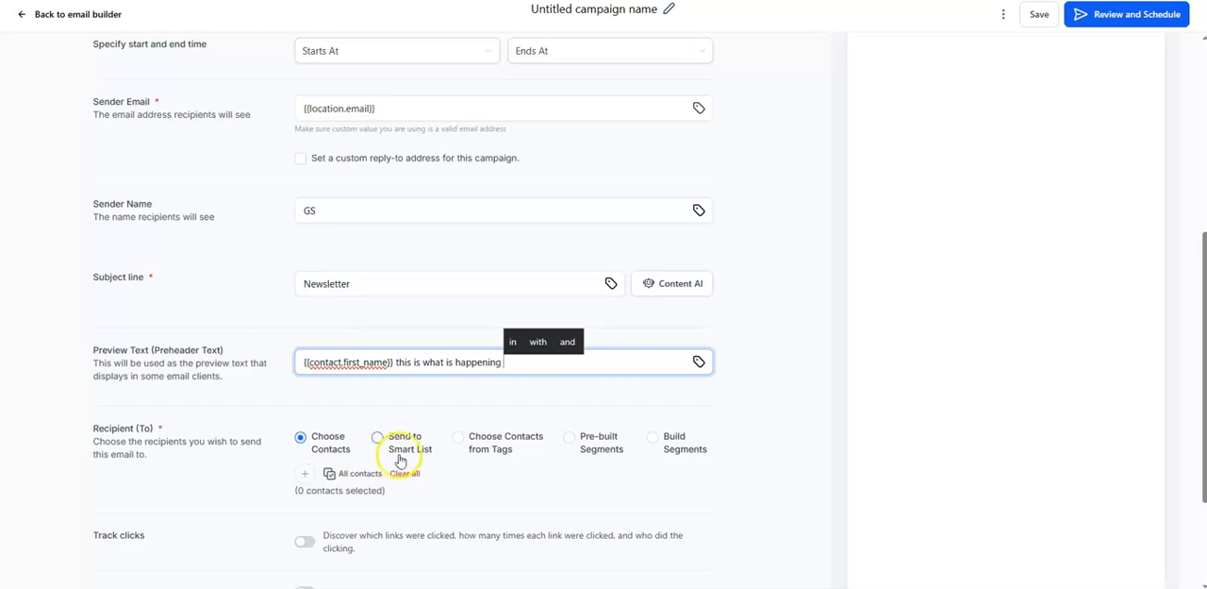
{"action": "left_click", "coordinate": [571, 439]}
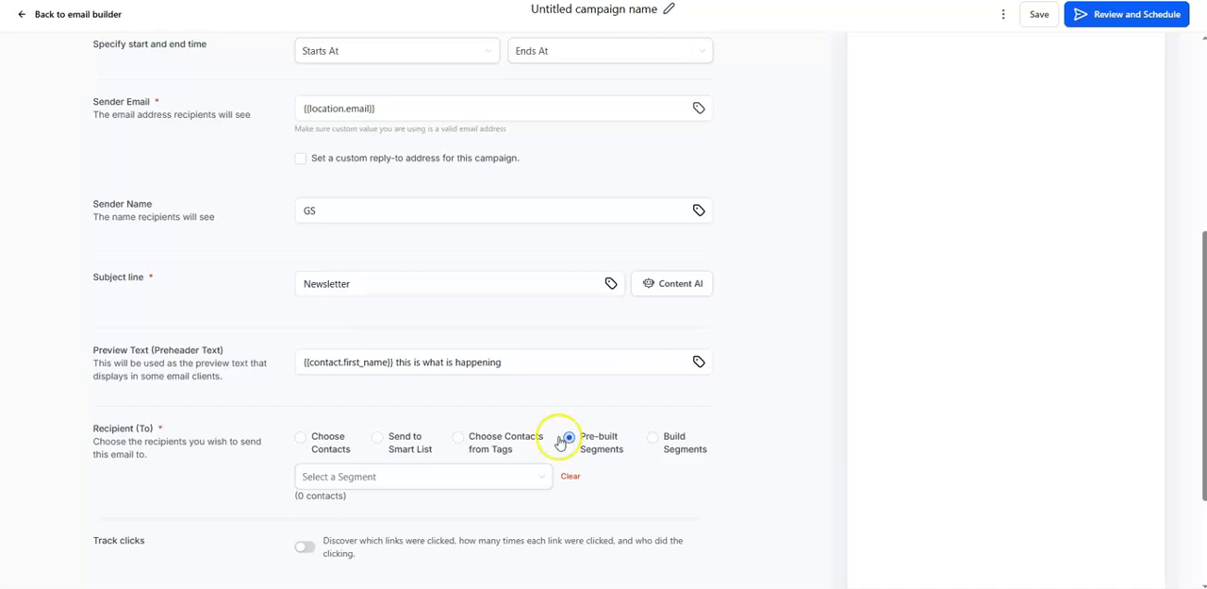
{"action": "left_click", "coordinate": [526, 474]}
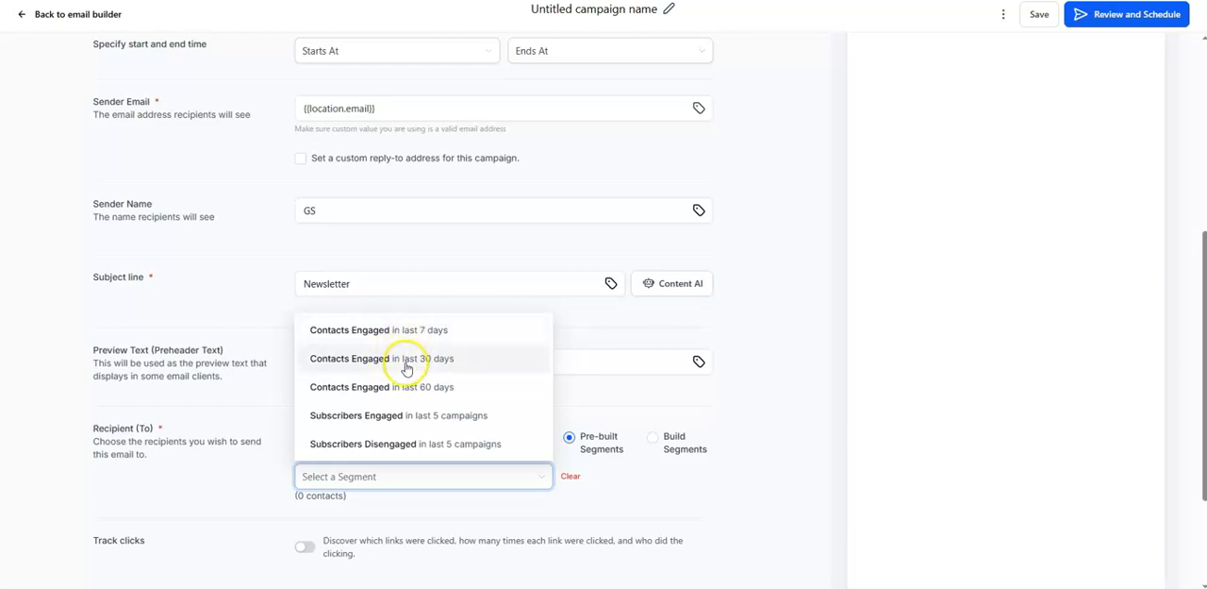
{"action": "left_click", "coordinate": [416, 423]}
{"action": "left_click", "coordinate": [758, 361]}
Step: Check the remaining campaign settings and submit the batch campaign for review and scheduling
{"action": "scroll", "coordinate": [757, 361], "scroll_direction": "down", "scroll_amount": 1}
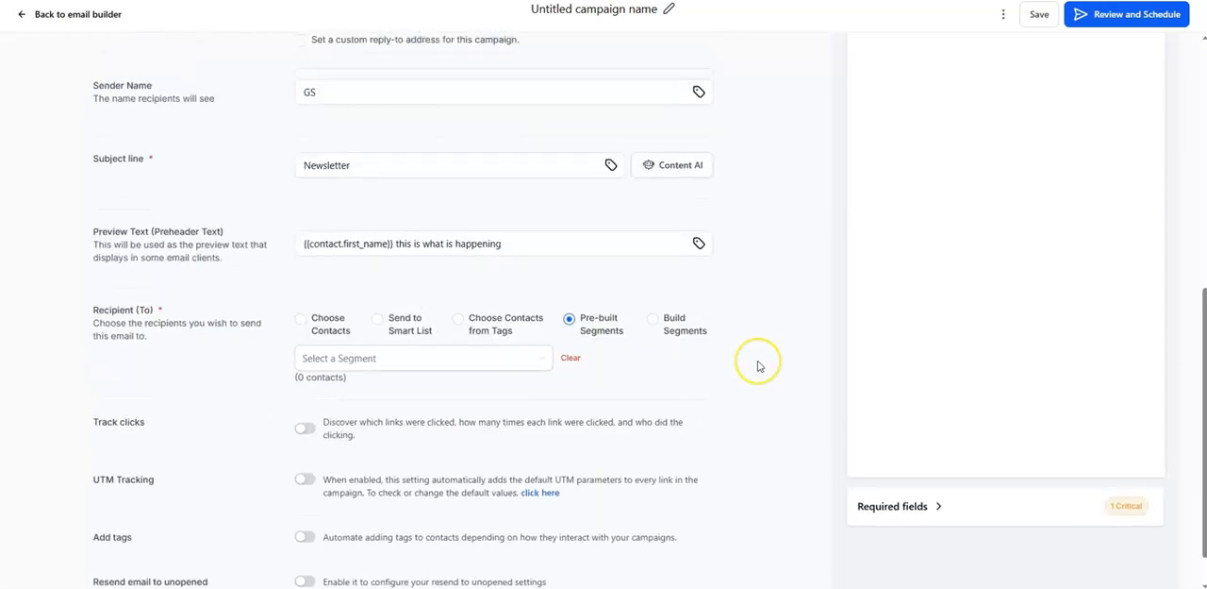
{"action": "scroll", "coordinate": [760, 366], "scroll_direction": "up", "scroll_amount": 3}
{"action": "scroll", "coordinate": [760, 366], "scroll_direction": "up", "scroll_amount": 3}
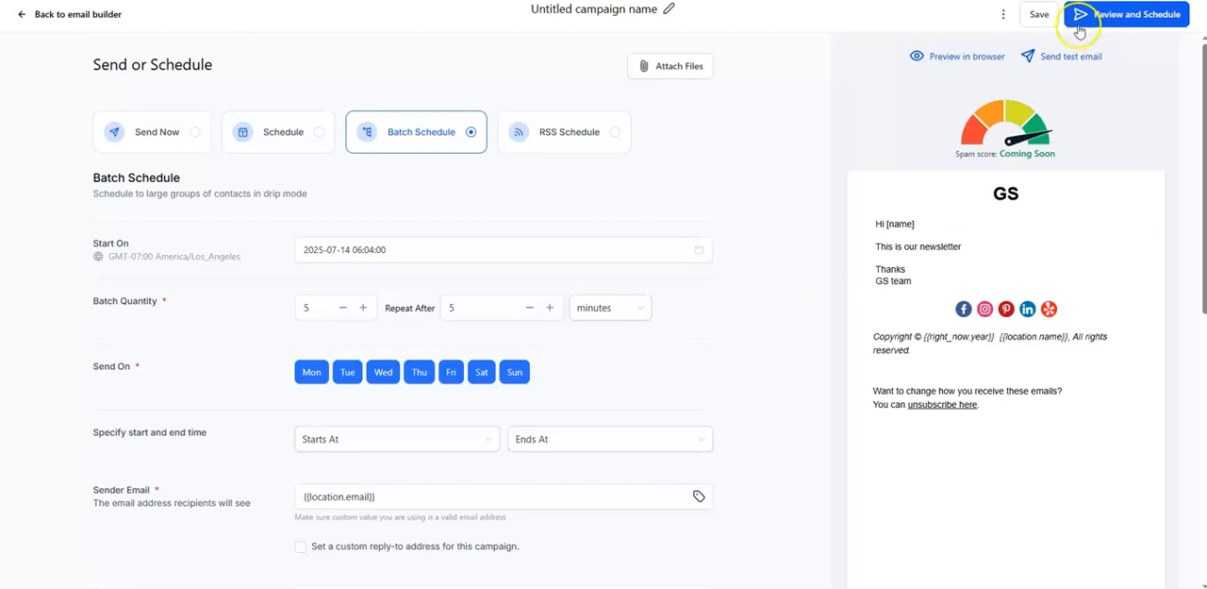
{"action": "left_click", "coordinate": [1111, 17]}
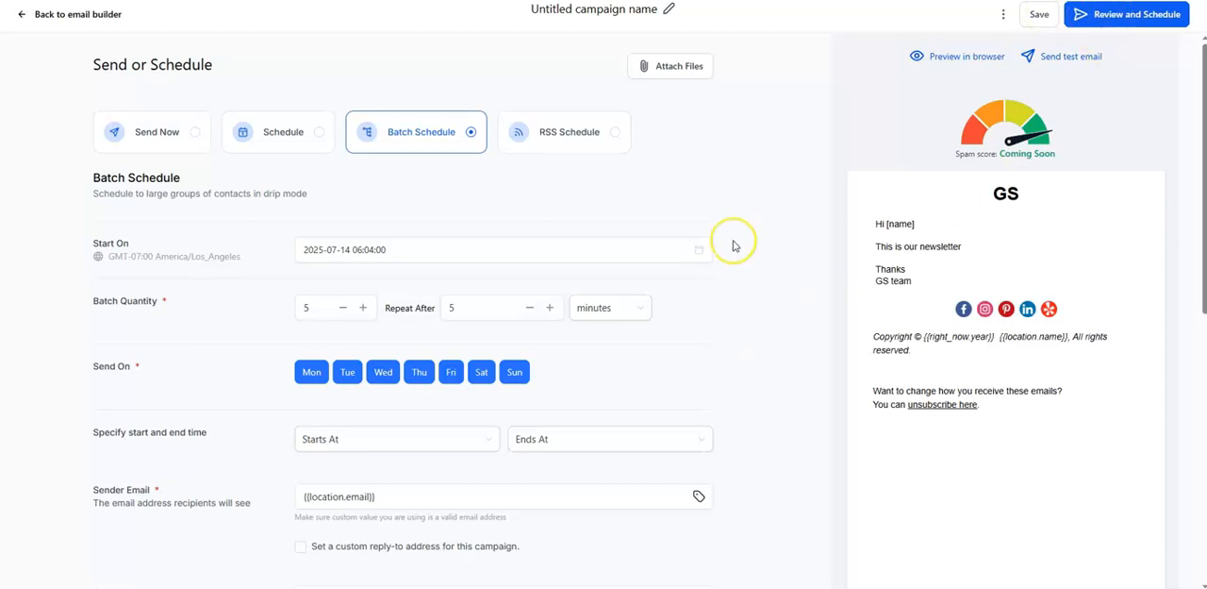